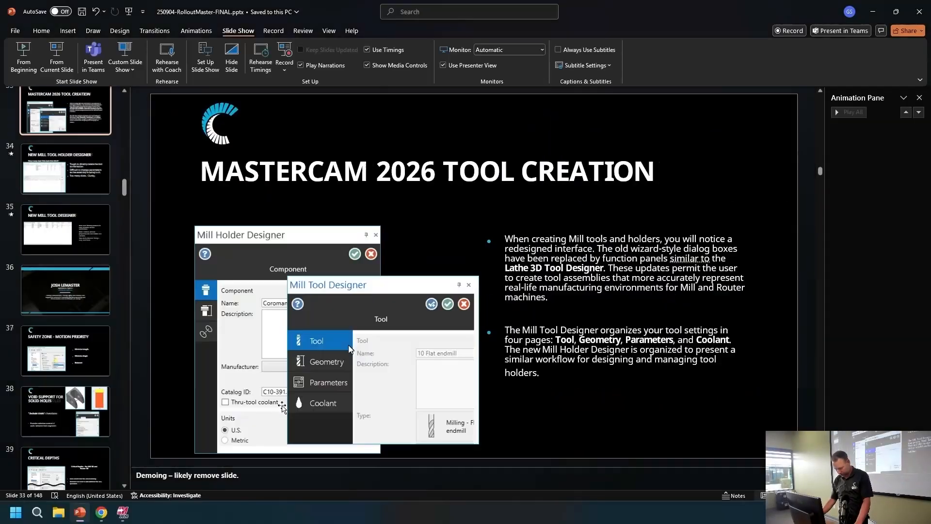
Step: Switch to Mastercam and add a machine group using the default mill machine
left_click(122, 513)
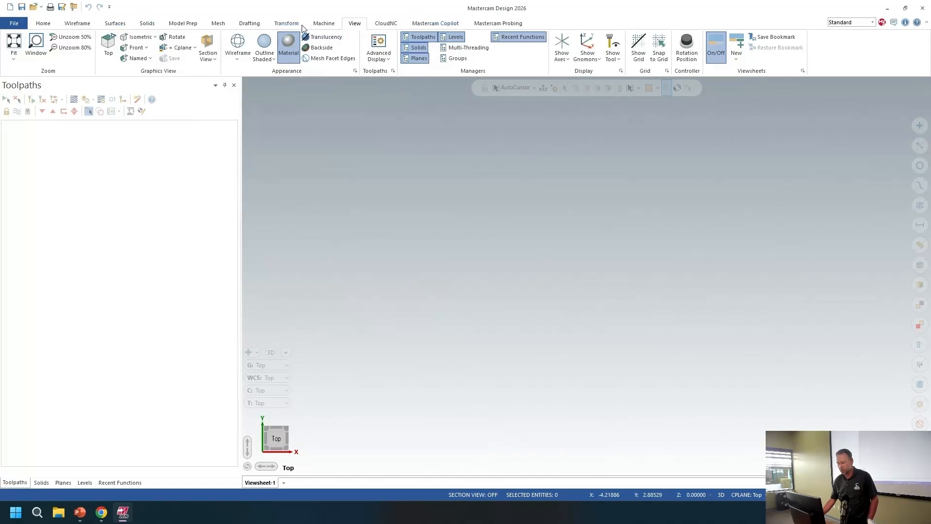
left_click_drag(318, 9, 319, 12)
left_click(670, 11)
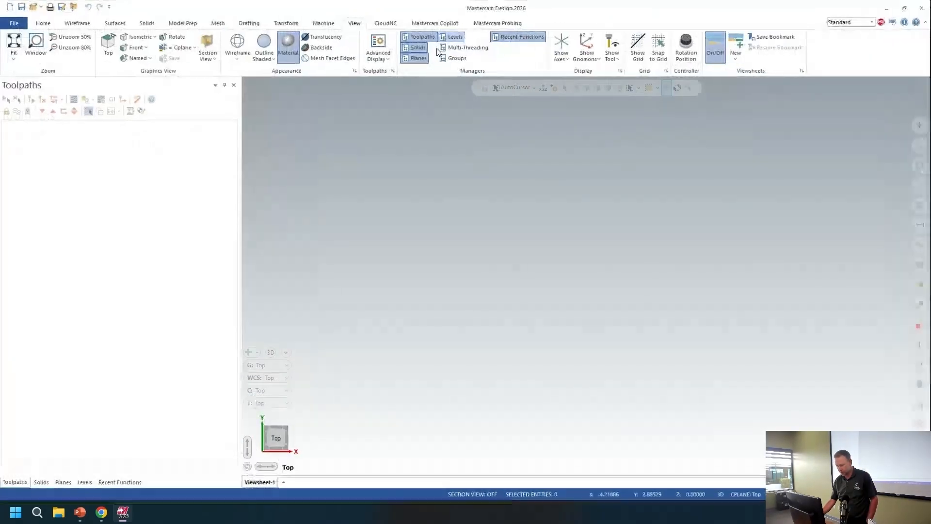
left_click(330, 23)
left_click(14, 54)
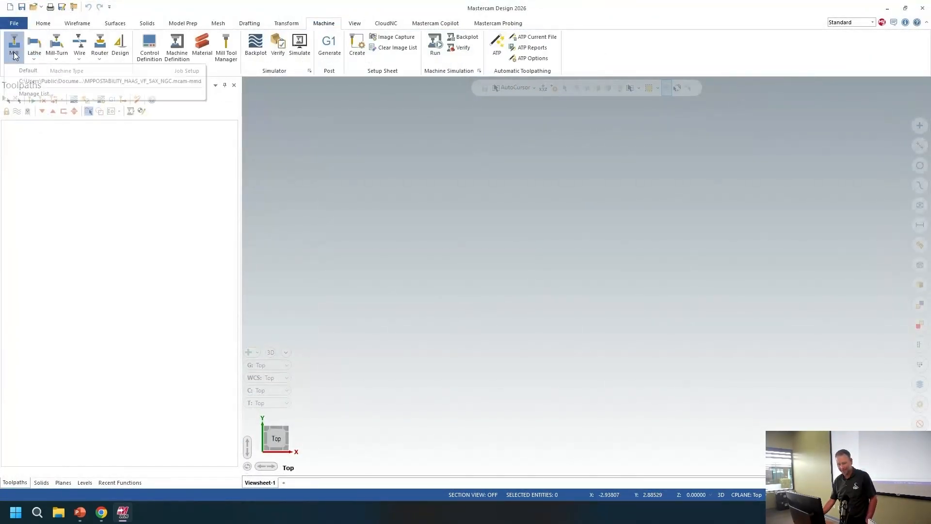
left_click(25, 78)
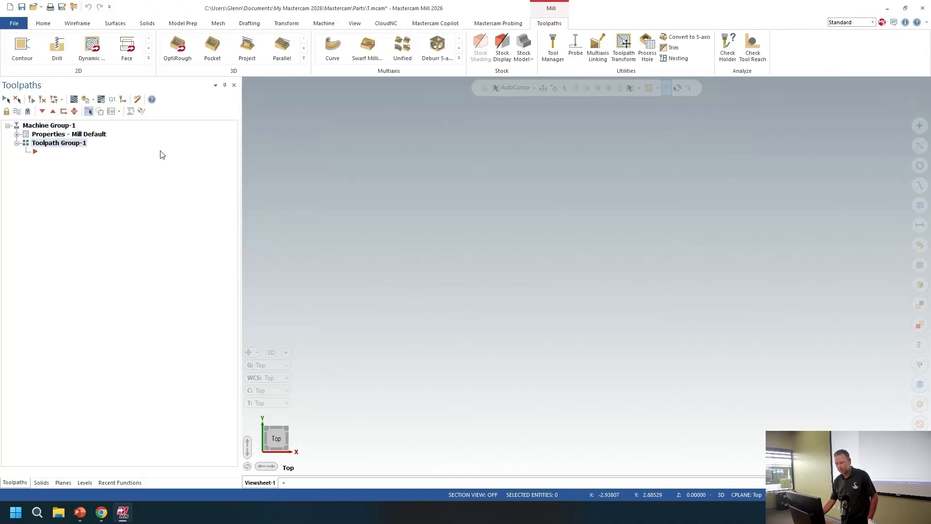
Step: Review the tool settings in the mill machine group's properties
left_click(17, 135)
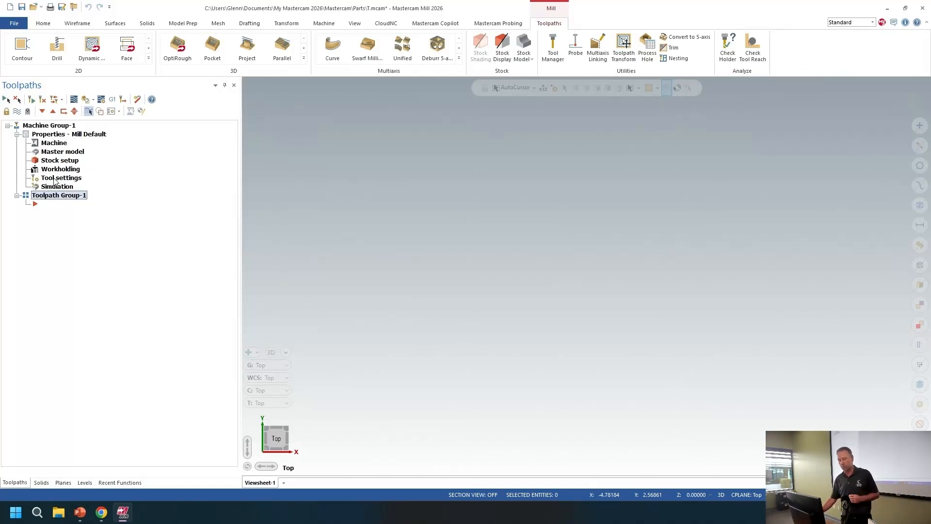
double_click(55, 180)
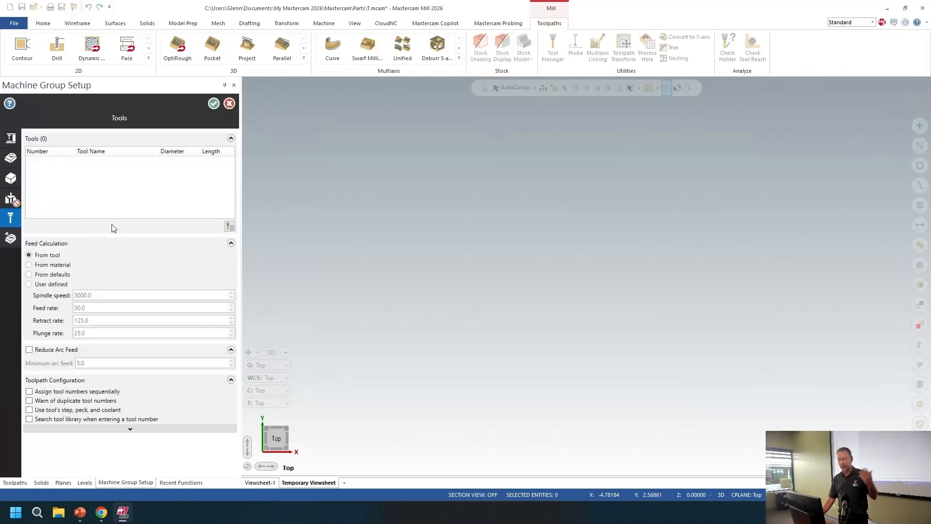
left_click(214, 104)
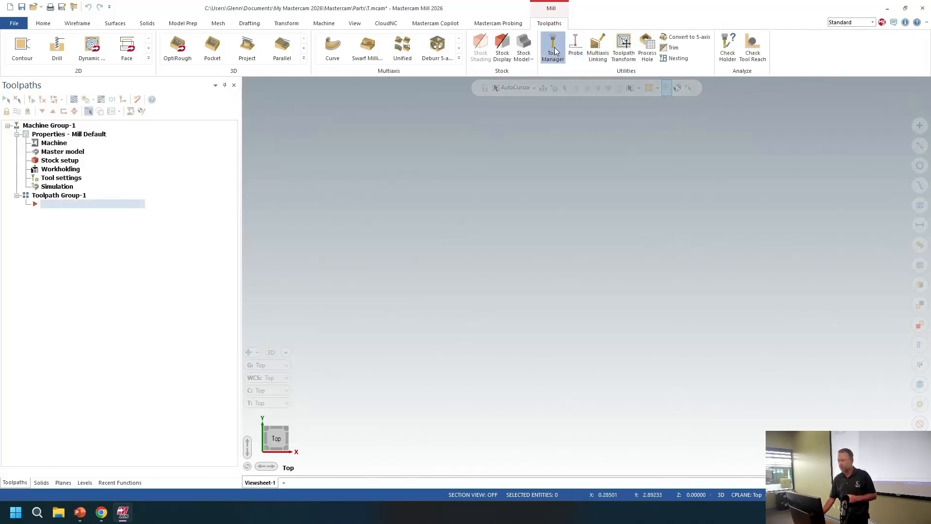
Step: Load the JUNK.tooldb library from the desktop's 2025 Rollout folder into the Tool Manager
left_click(553, 46)
left_click_drag(245, 10, 455, 13)
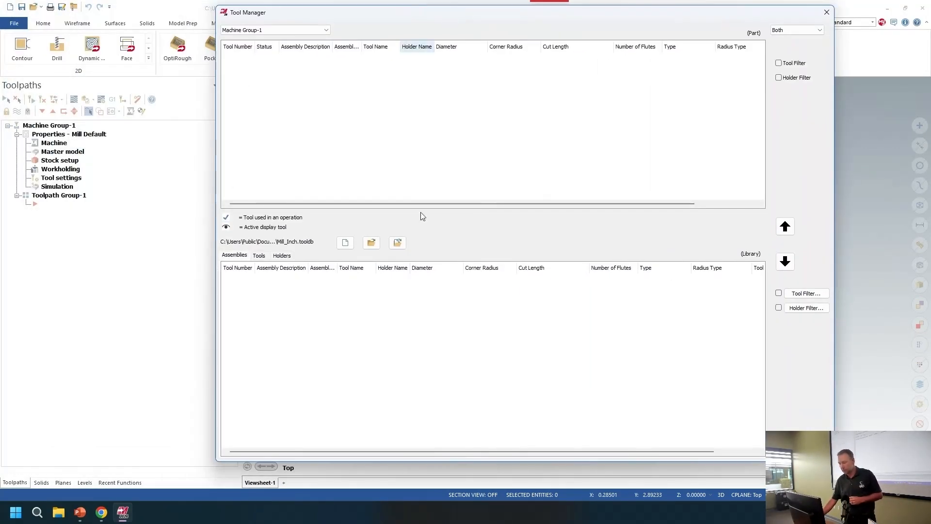
left_click(371, 242)
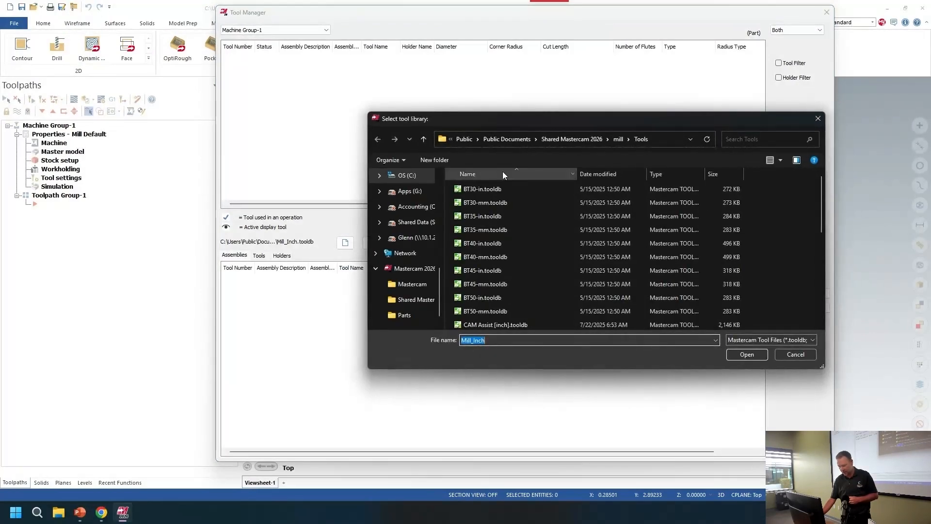
scroll(417, 255, "down", 2)
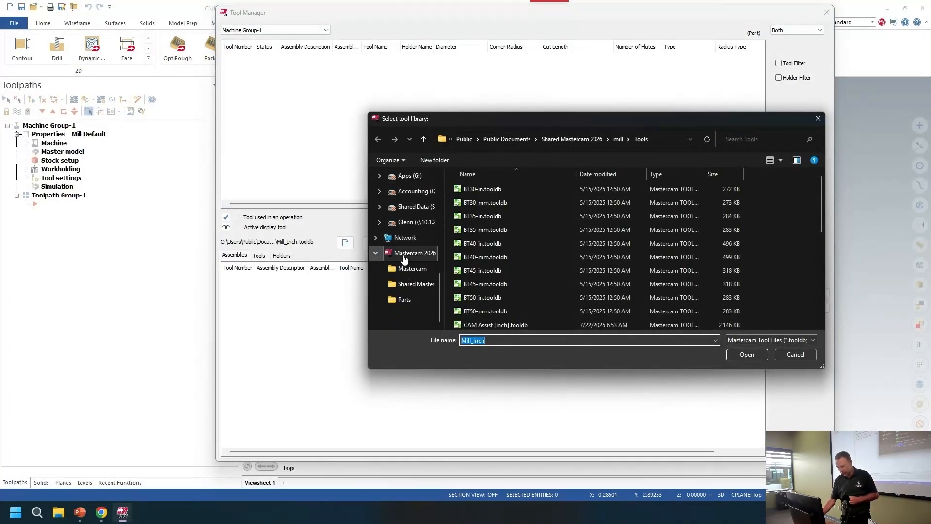
scroll(403, 218, "up", 5)
left_click(405, 206)
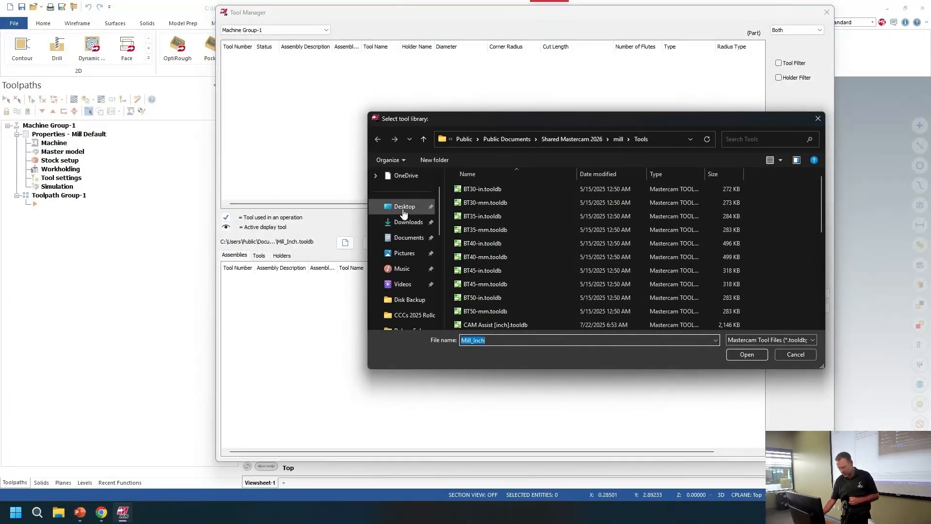
double_click(496, 187)
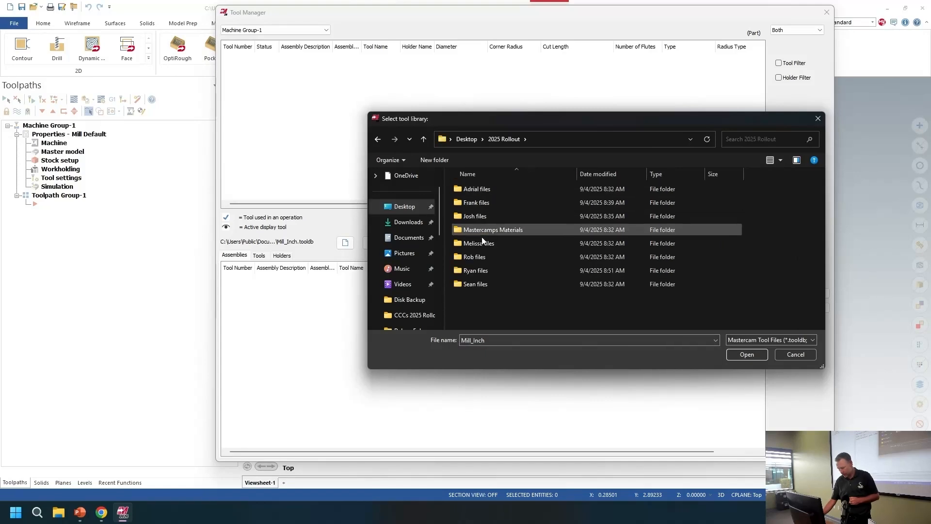
double_click(475, 285)
left_click(469, 188)
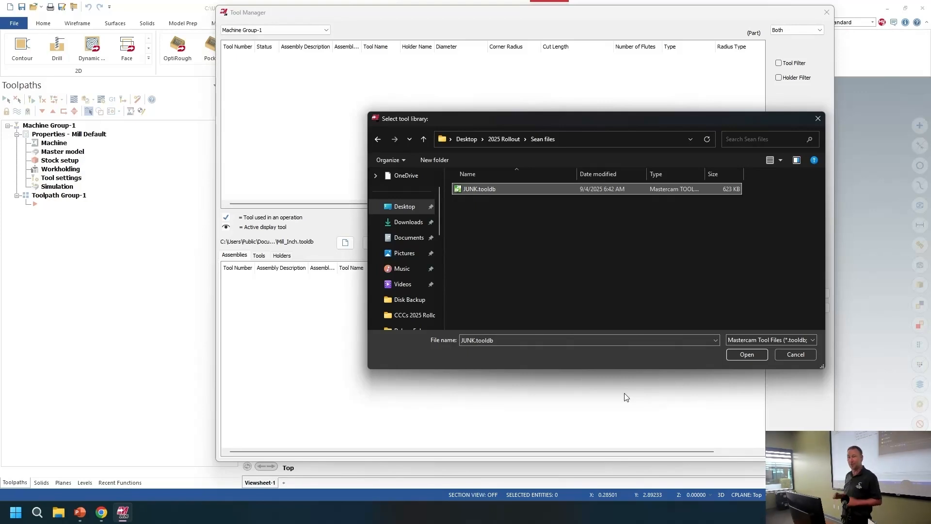
left_click(747, 354)
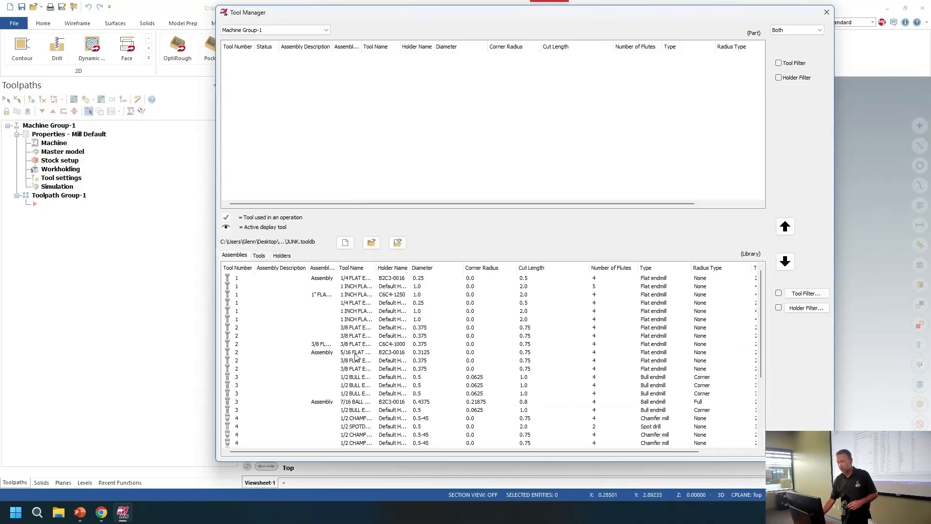
Step: Start a new tool assembly in the machine group's part tool list and go to its Tool Assembly page
scroll(343, 306, "down", 4)
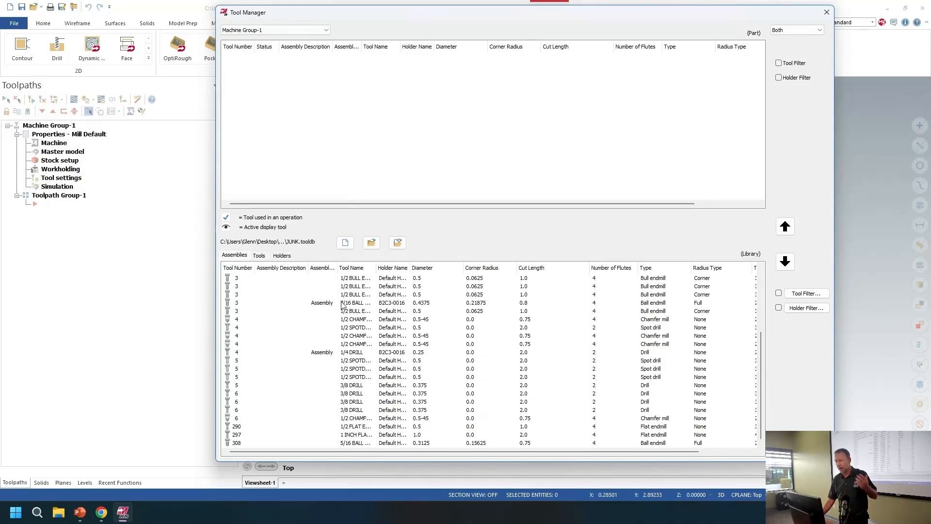
scroll(317, 345, "up", 4)
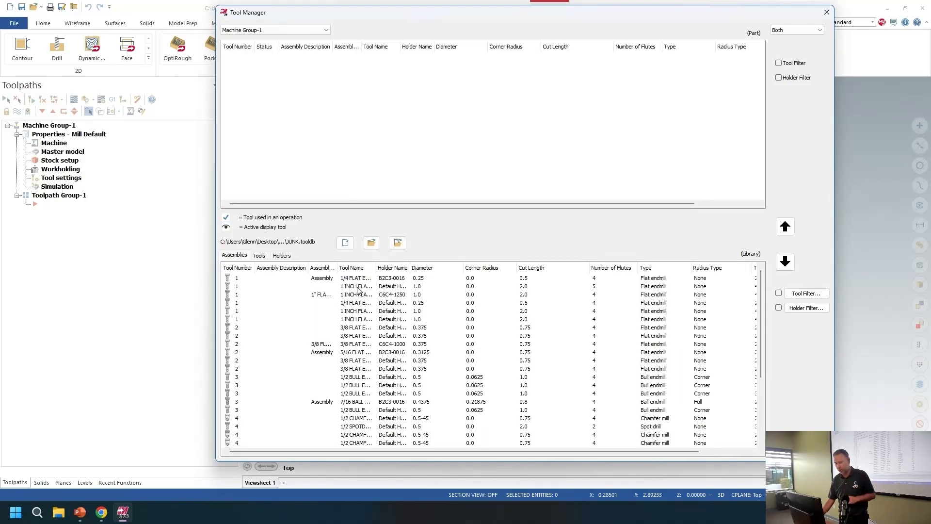
scroll(359, 291, "down", 2)
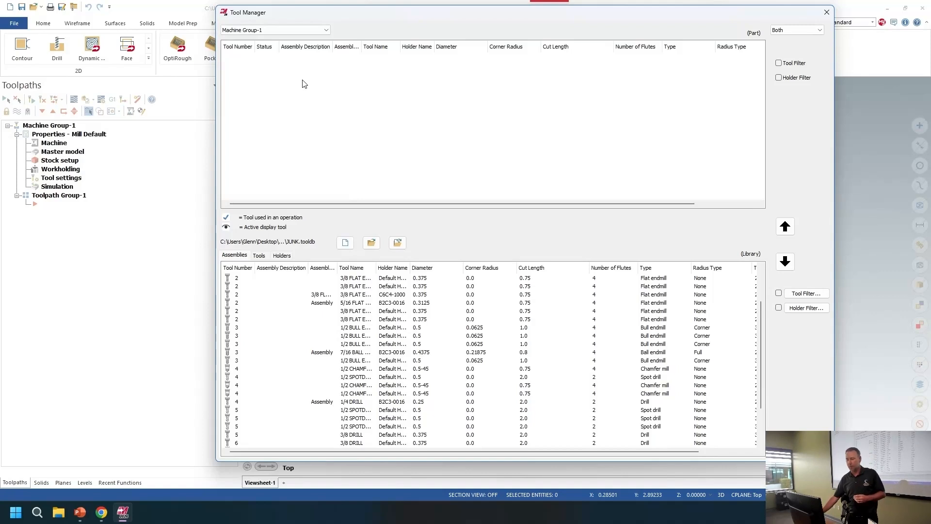
right_click(322, 83)
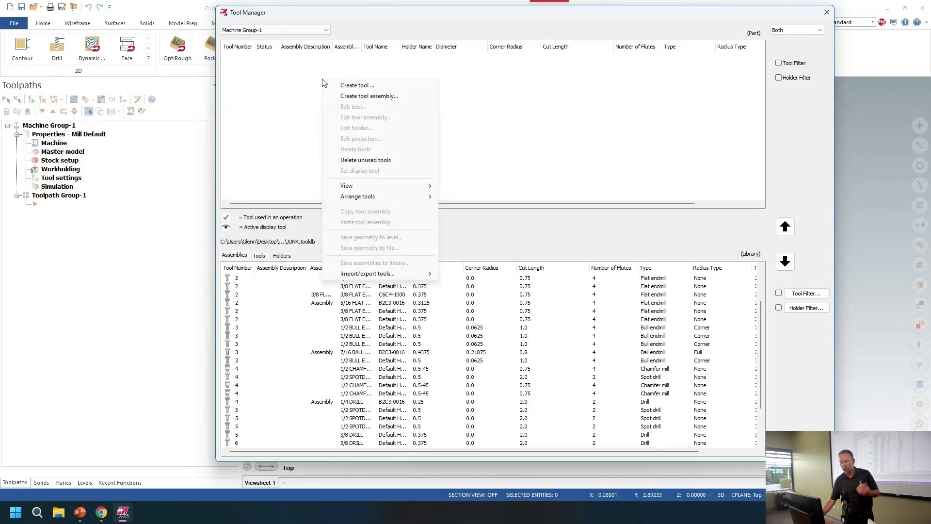
left_click(347, 97)
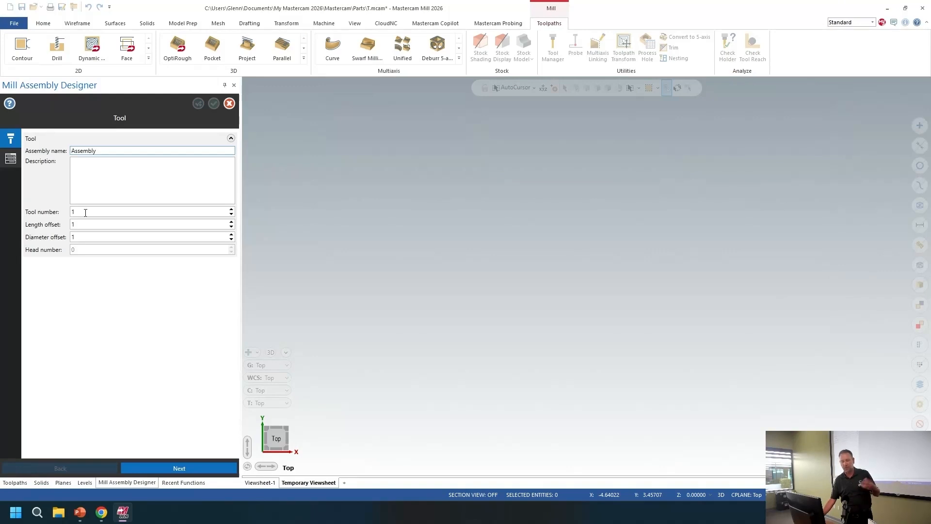
mouse_move(13, 162)
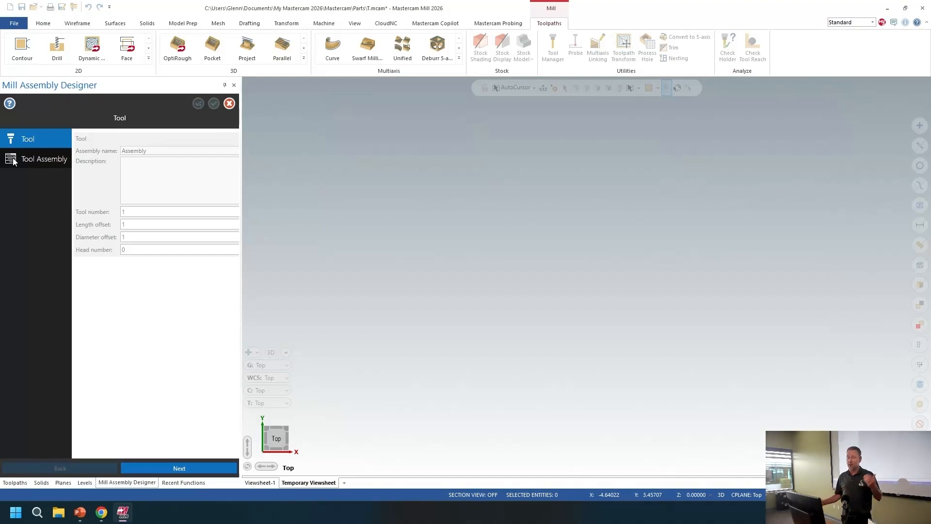
left_click(13, 161)
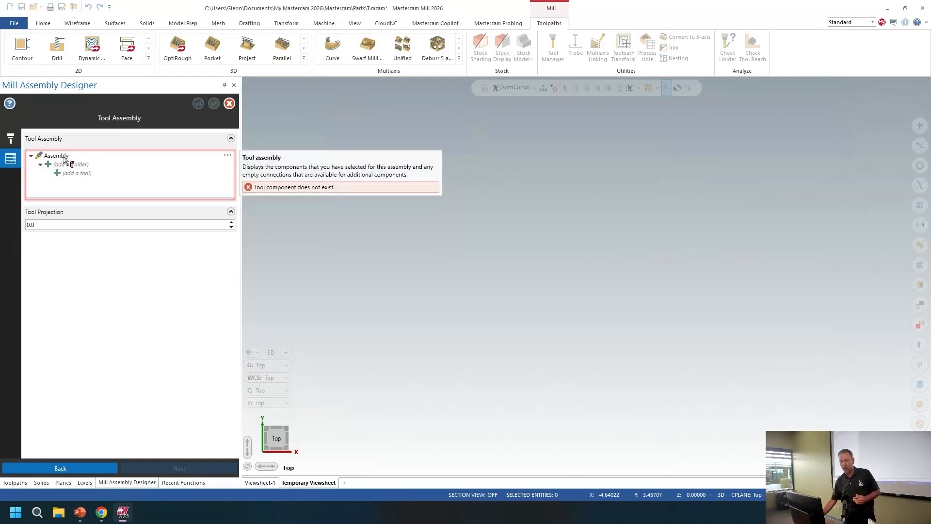
Step: Start importing the assembly's holder from a library and browse to the C: drive for another tool library
right_click(89, 164)
left_click(154, 195)
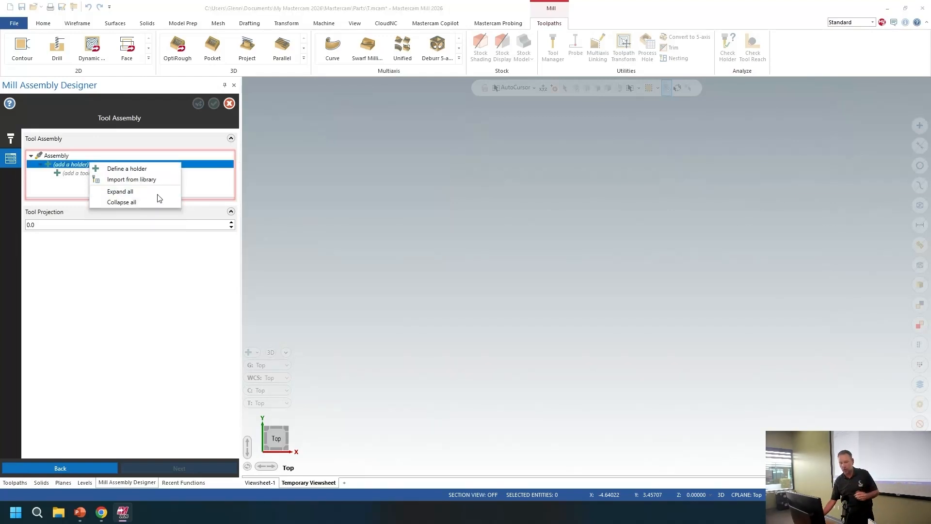
left_click(420, 126)
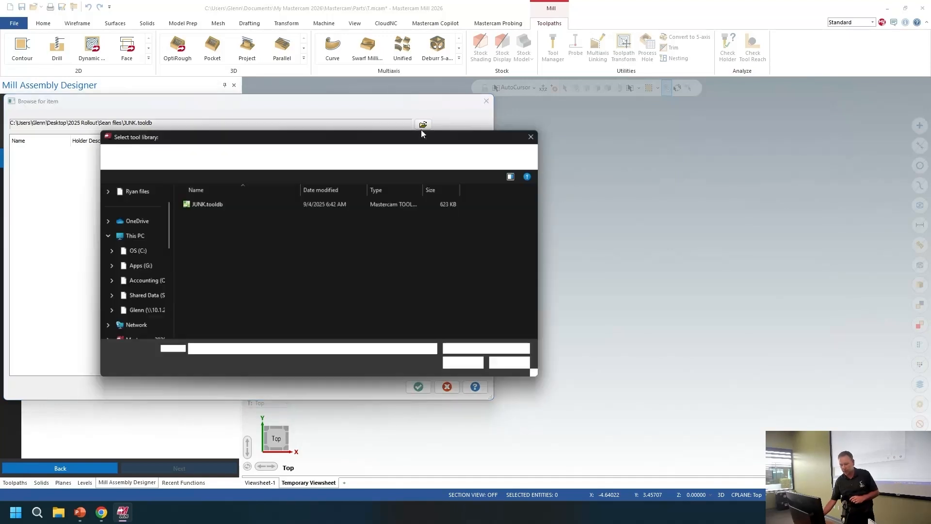
left_click(123, 221)
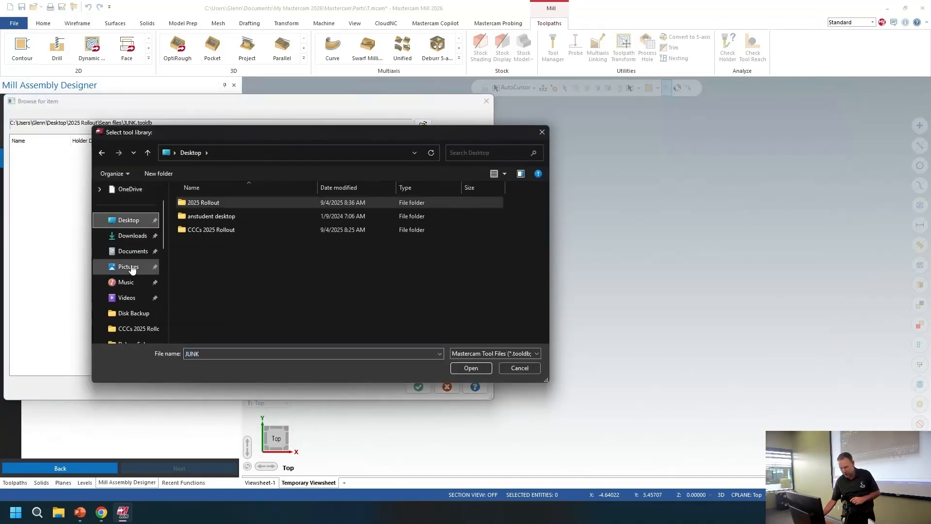
scroll(125, 266, "down", 3)
left_click(131, 282)
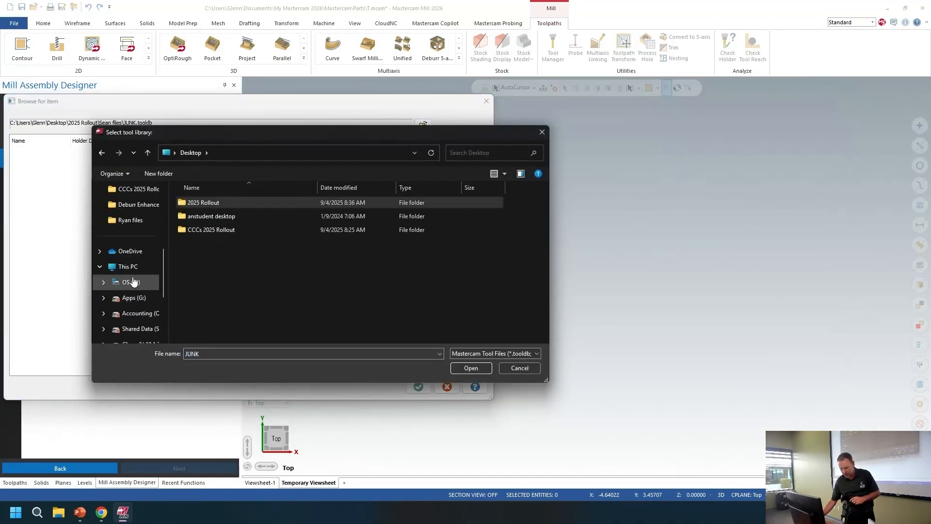
scroll(340, 247, "down", 2)
scroll(316, 255, "down", 2)
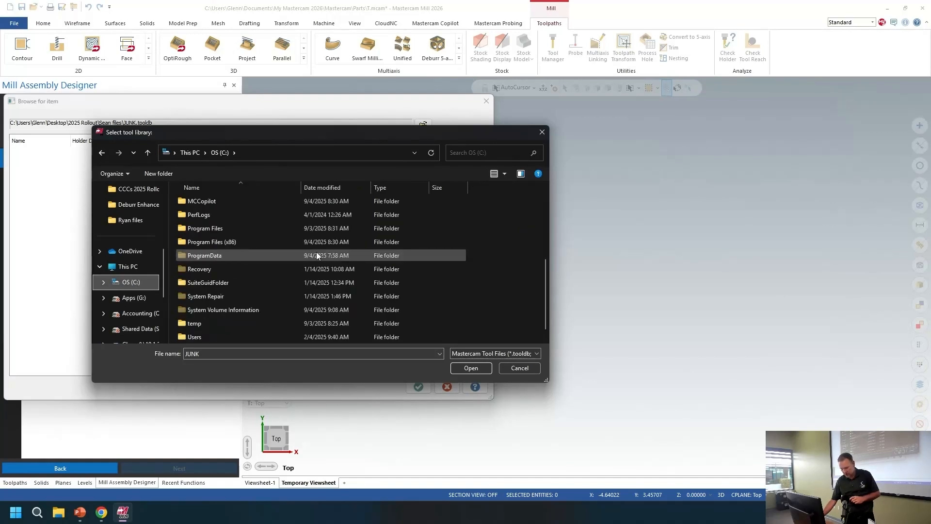
scroll(225, 240, "up", 3)
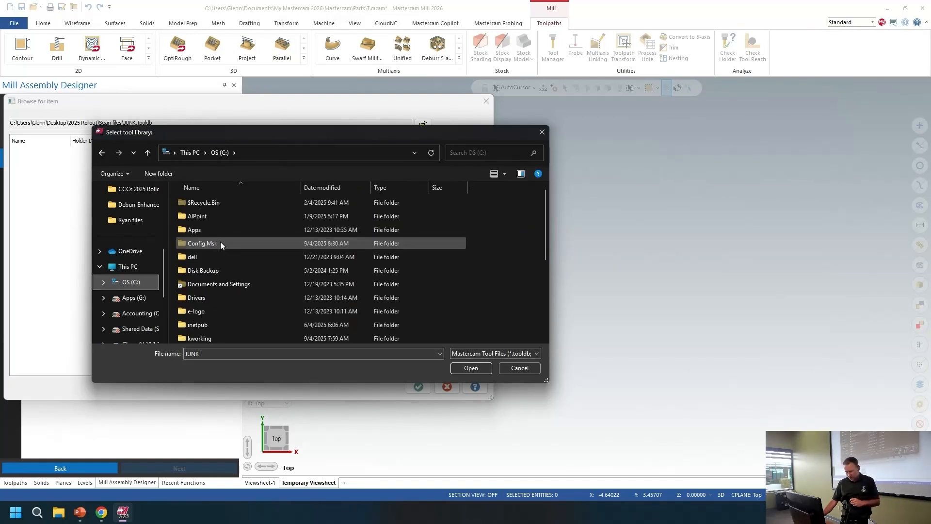
scroll(216, 240, "down", 2)
scroll(221, 306, "down", 3)
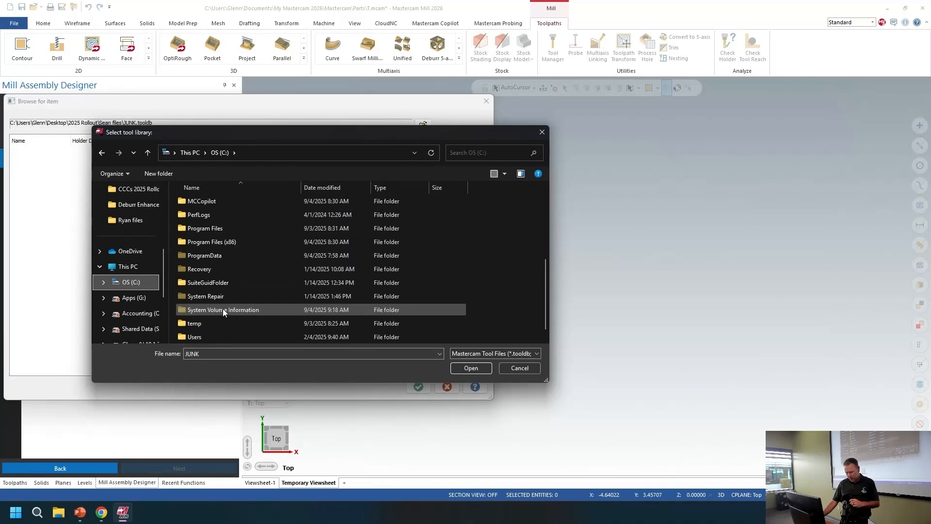
Step: Go to the Users\Public\Public Documents\Shared Mastercam 2026\mill\Tools folder
double_click(197, 322)
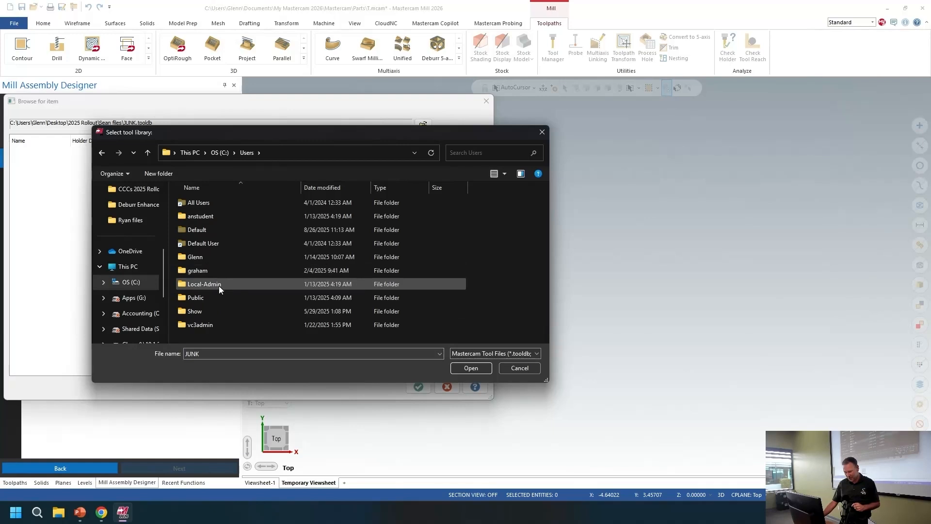
double_click(196, 297)
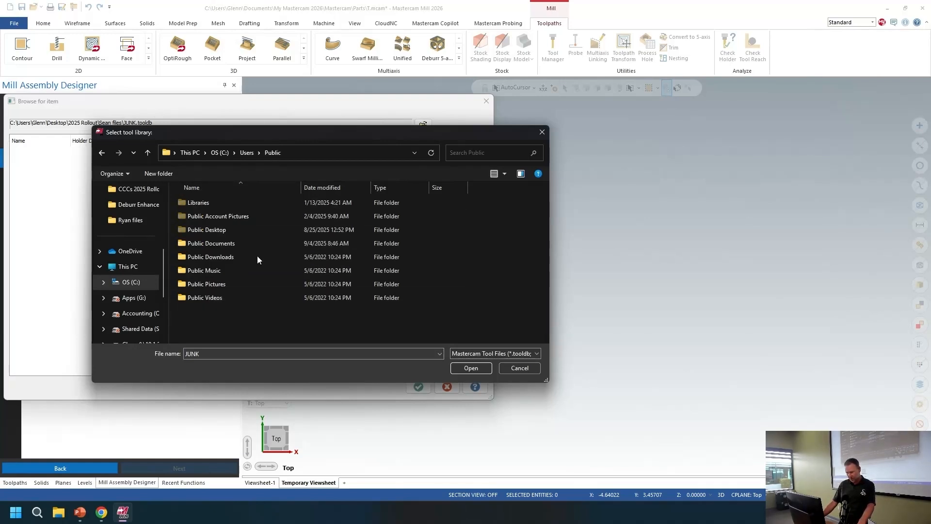
double_click(223, 243)
double_click(220, 282)
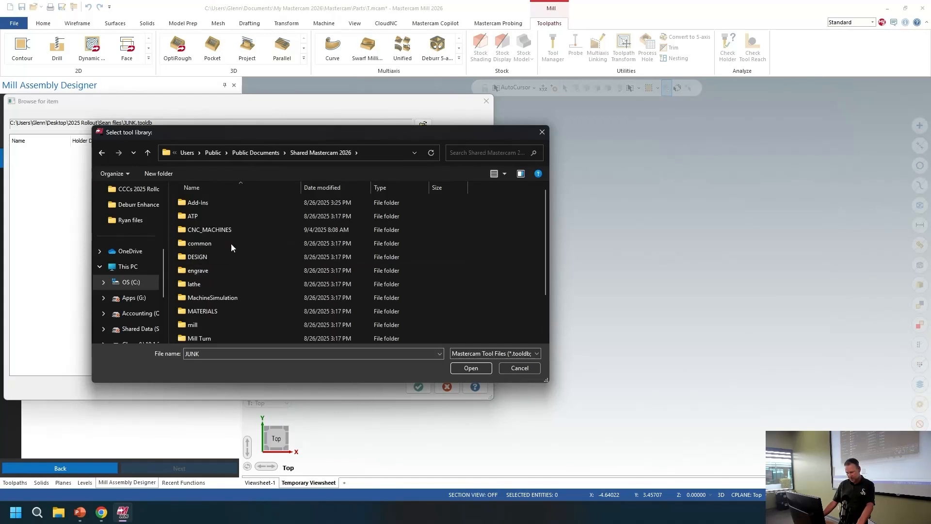
scroll(223, 249, "down", 1)
left_click(214, 298)
double_click(214, 296)
double_click(223, 240)
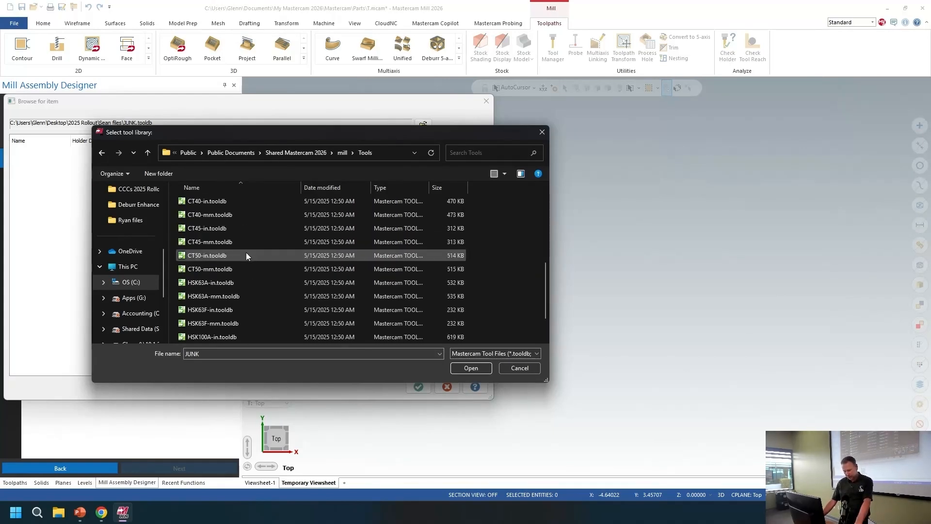
Step: Open the mill_inch.tooldb library and import the B2C3-0016 holder into the tool assembly
scroll(228, 290, "down", 1)
left_click(215, 324)
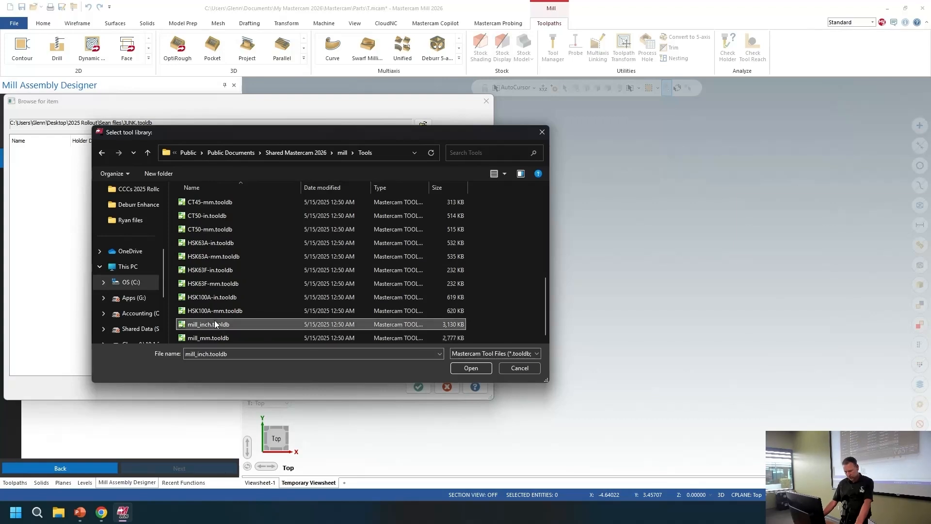
left_click(477, 368)
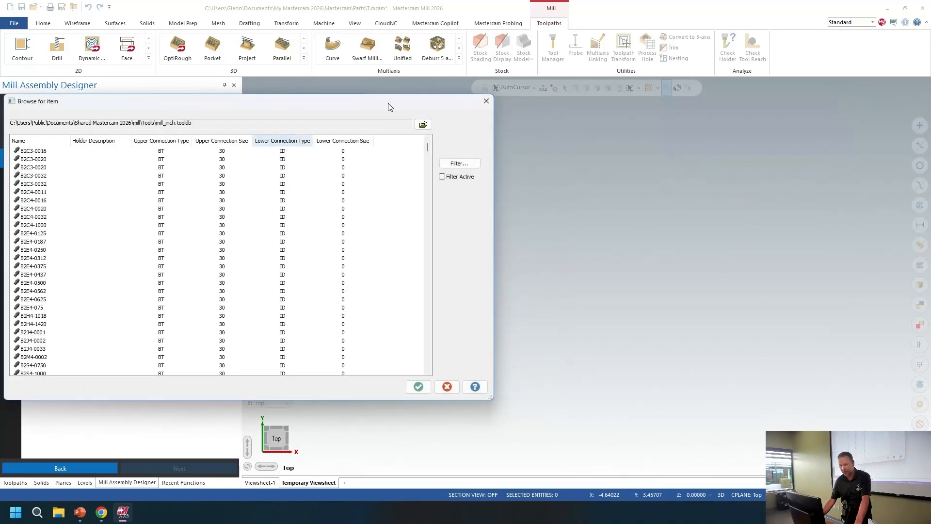
left_click(52, 158)
left_click(52, 151)
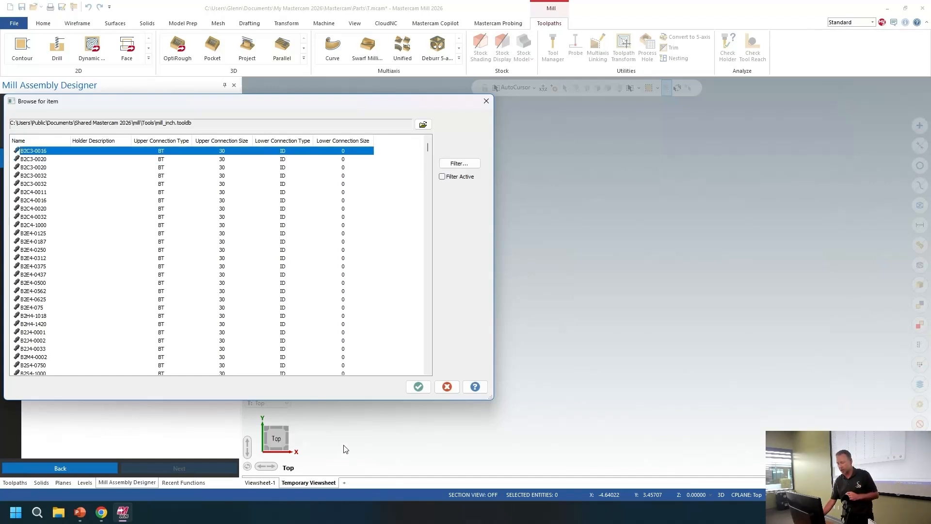
left_click(418, 386)
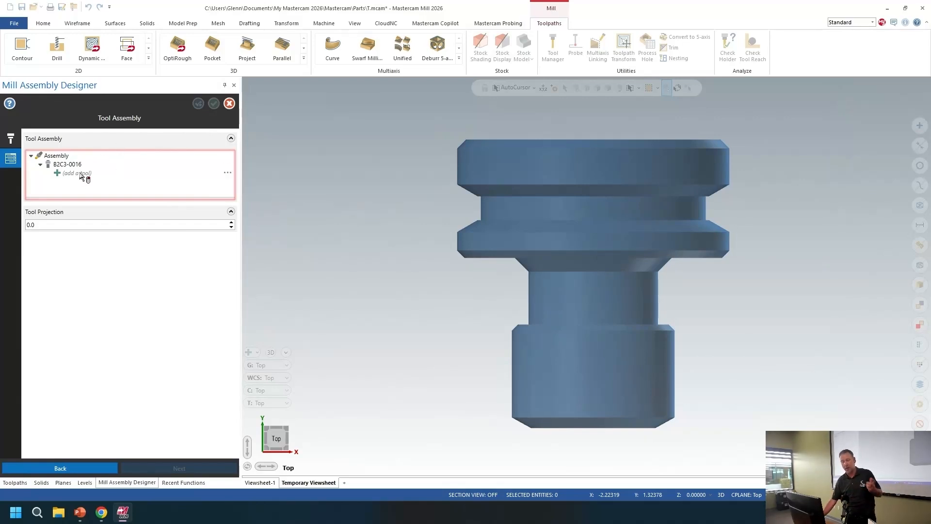
Step: Import the 1 INCH FLAT ENDMILL from the JUNK.tooldb library into the holder, and delete it from the assembly
right_click(82, 175)
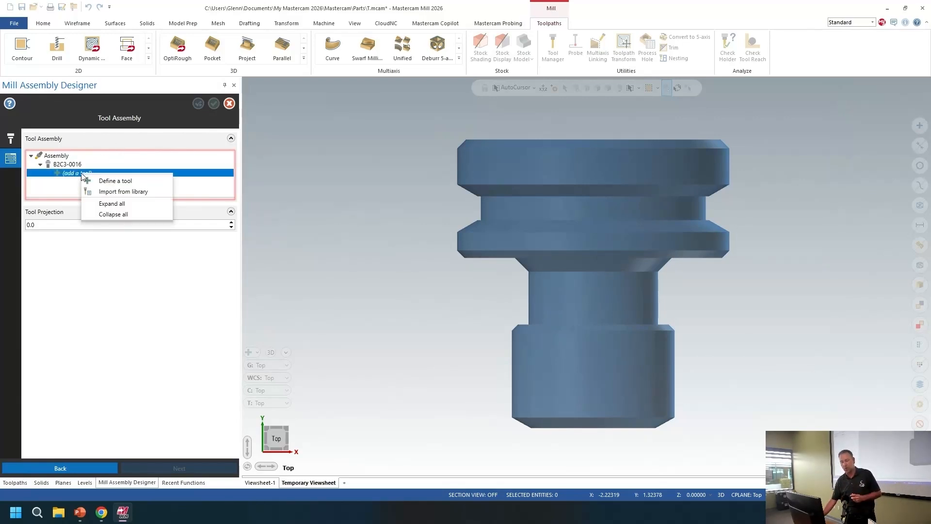
left_click(109, 192)
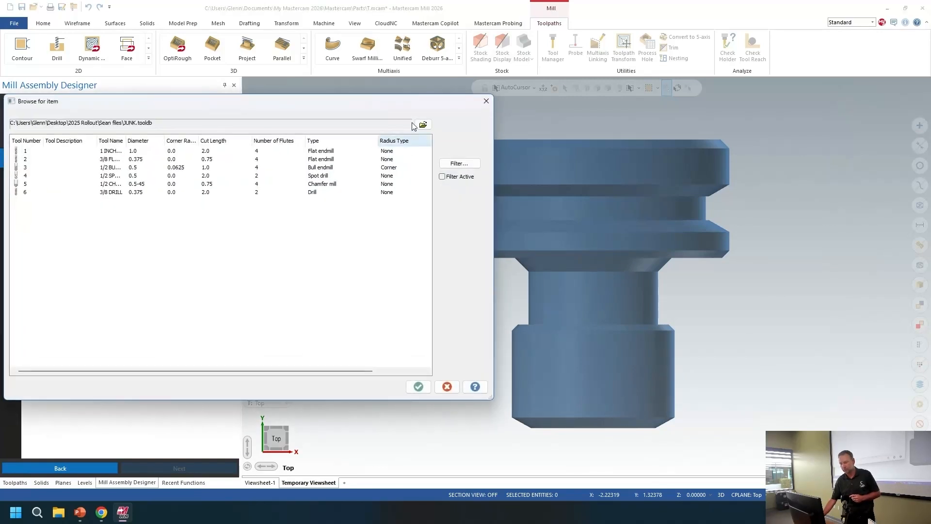
left_click(95, 152)
left_click(417, 386)
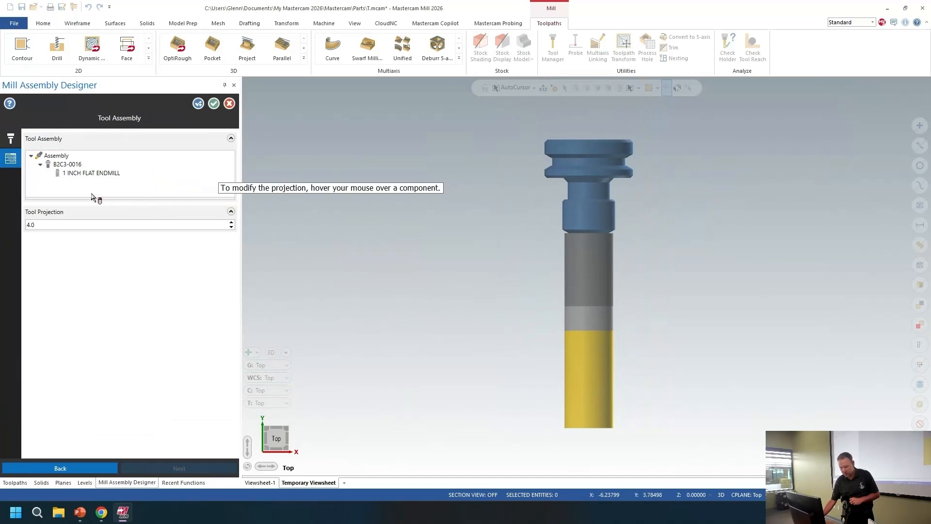
right_click(85, 175)
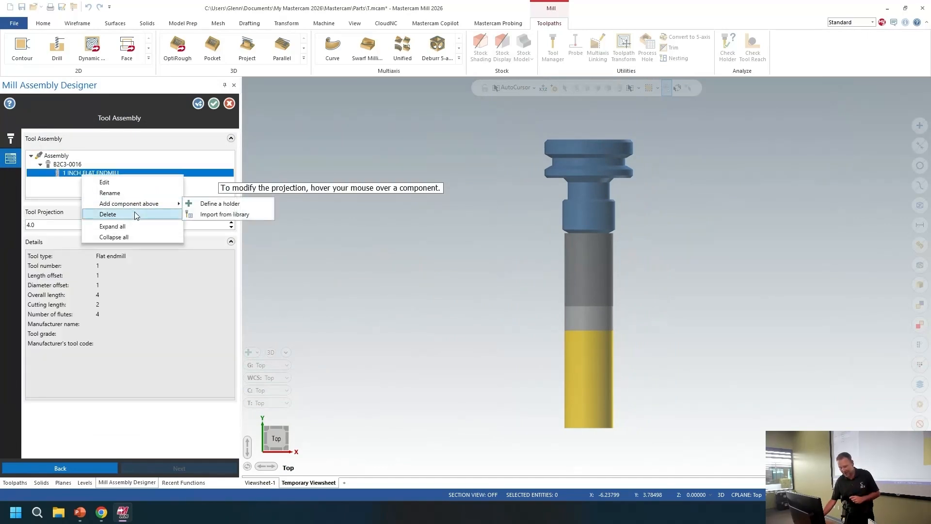
left_click(137, 214)
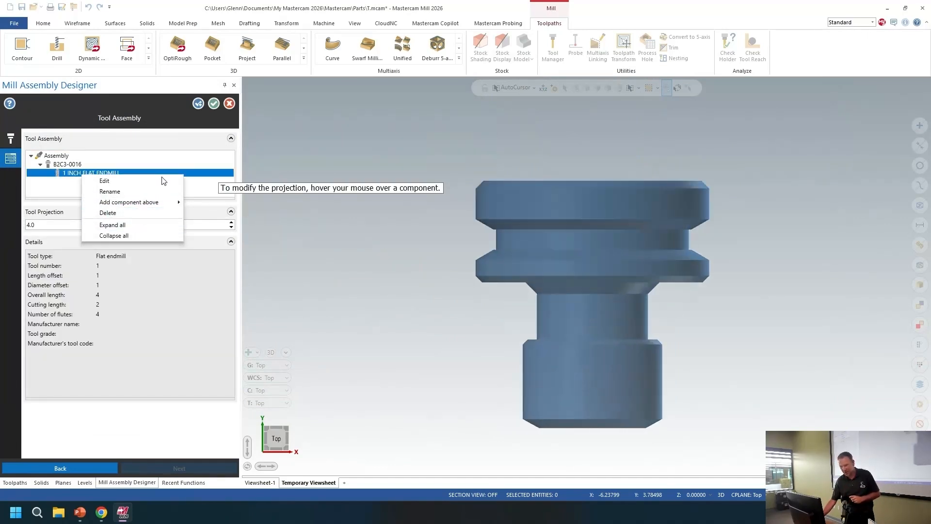
Step: Import the 1/2 BULL ENDMILL 0.0625 RAD from the JUNK.tooldb library into the B2C3-0016 holder
right_click(164, 174)
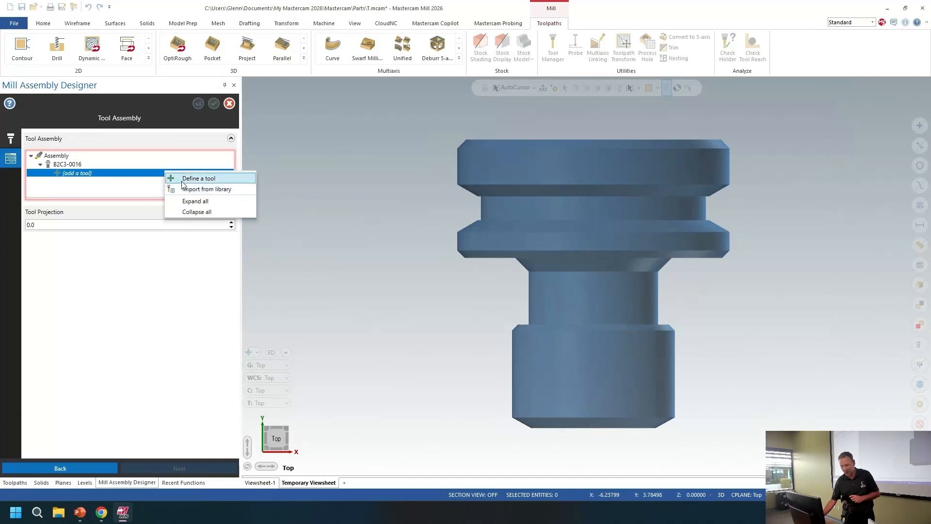
left_click(201, 189)
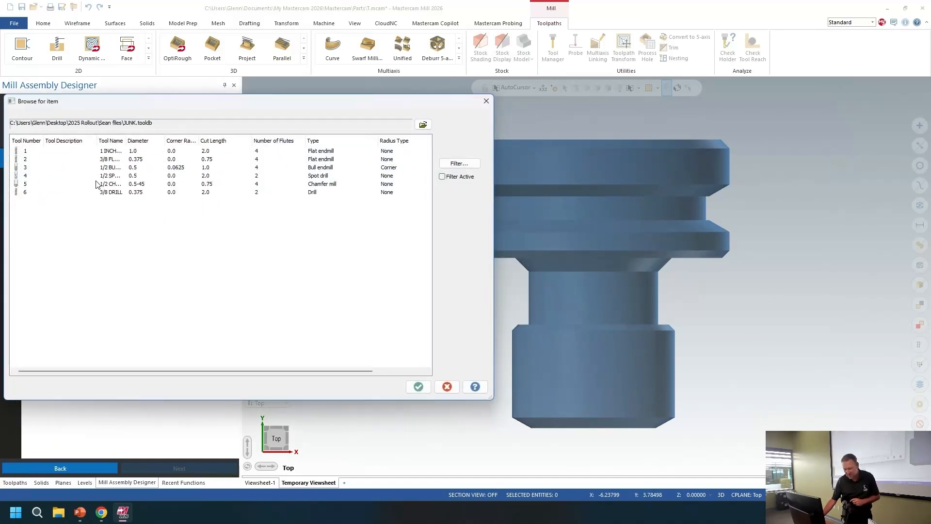
left_click(107, 168)
left_click(418, 386)
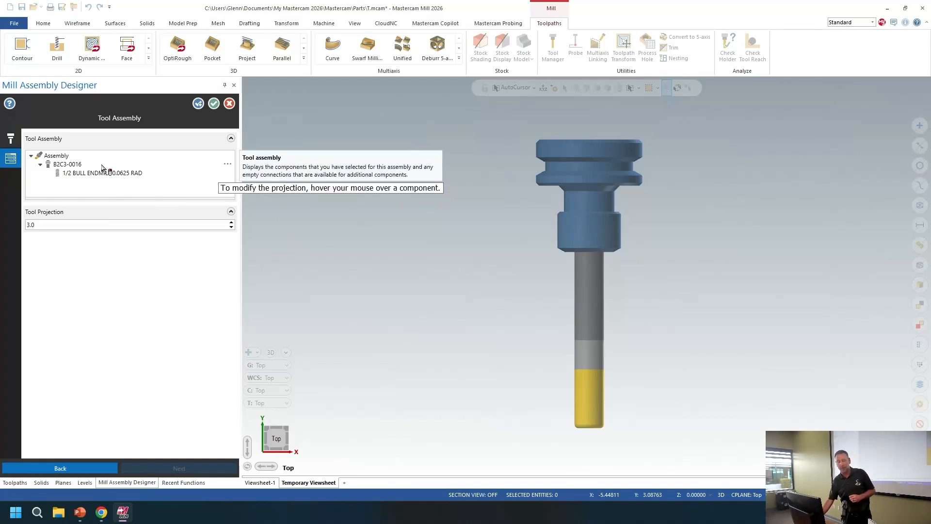
Step: Open the bull endmill for editing and review its tool, geometry, parameters and coolant settings
left_click(112, 175)
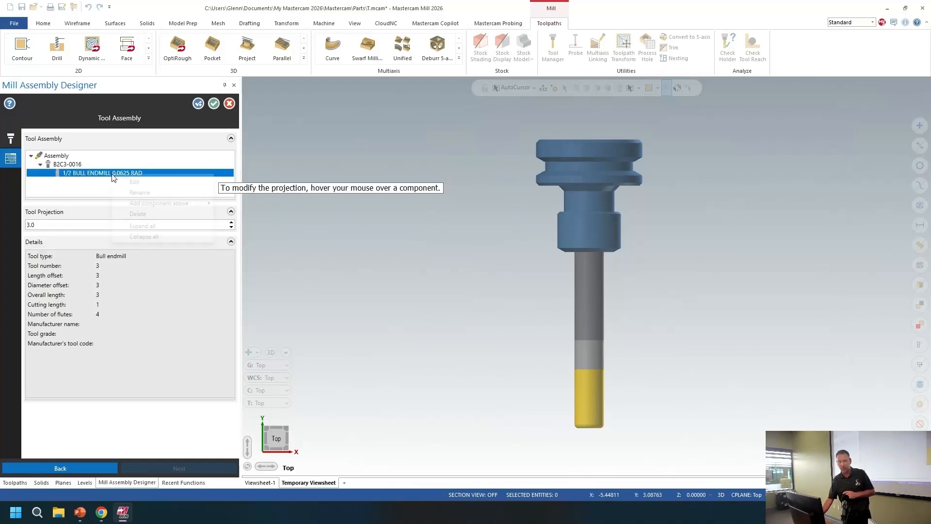
right_click(113, 176)
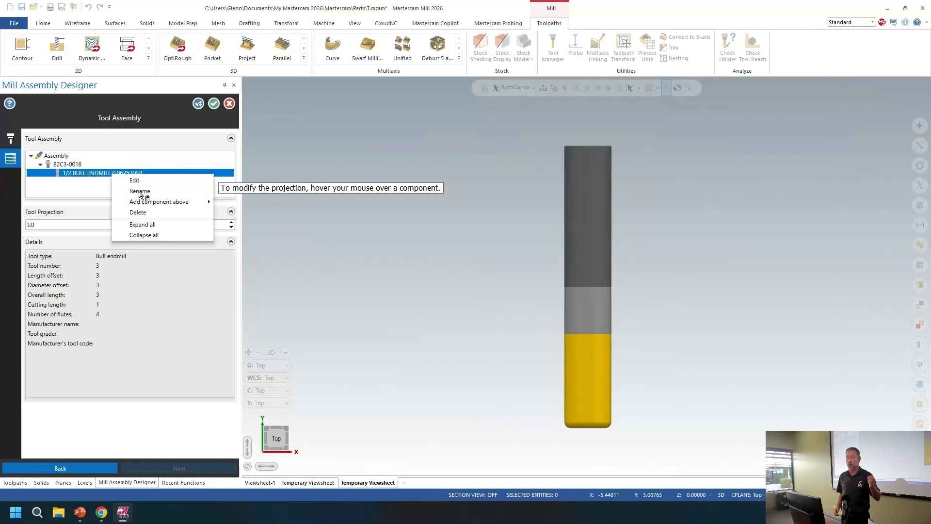
left_click(139, 192)
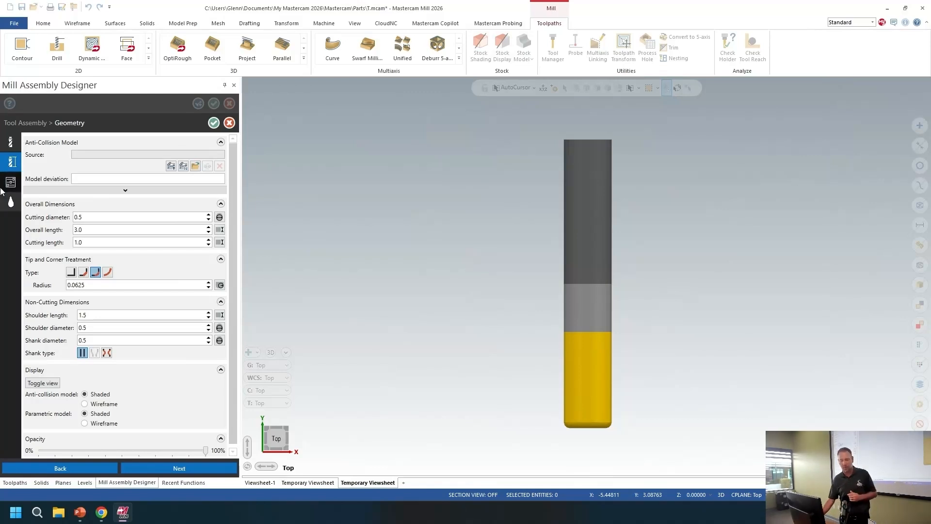
left_click(11, 143)
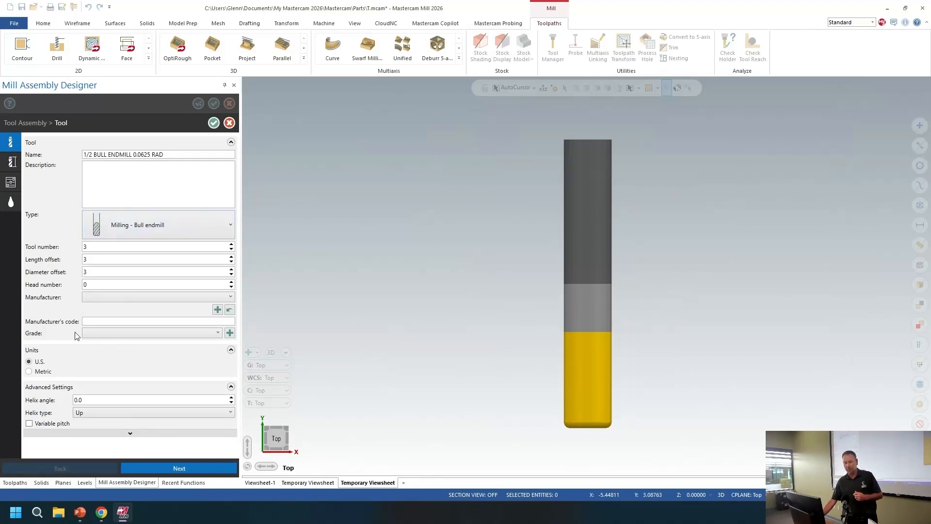
left_click(12, 162)
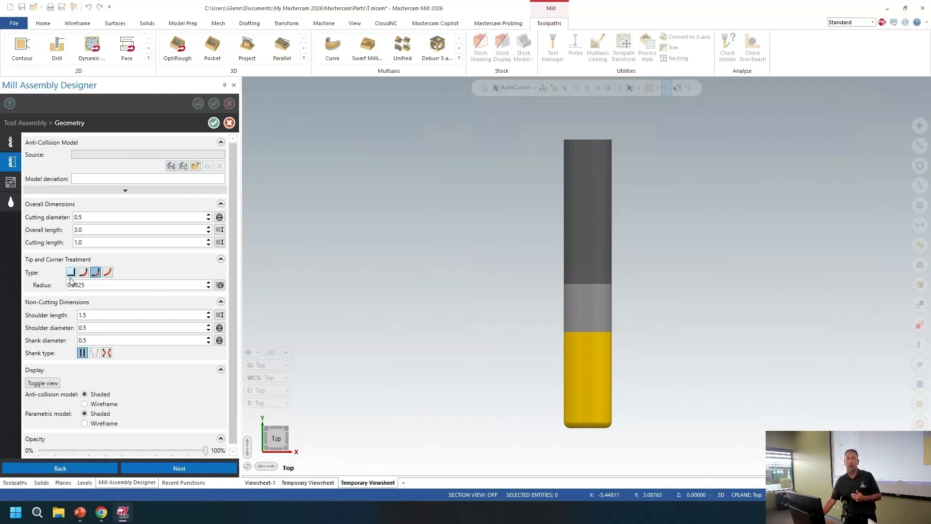
left_click(10, 182)
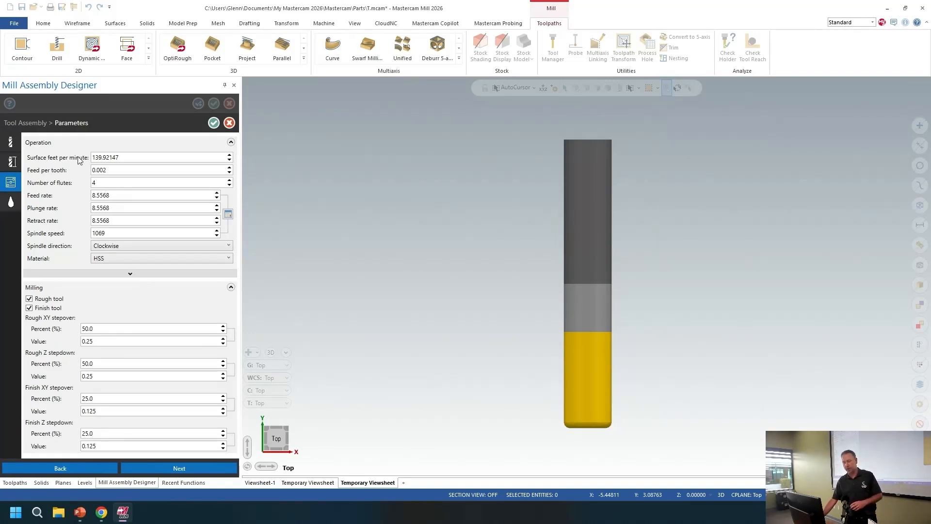
left_click(176, 470)
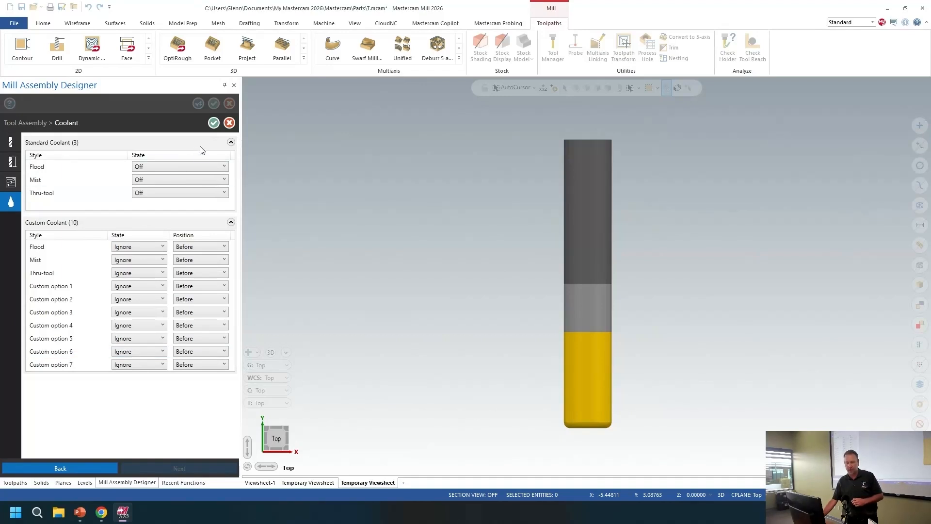
left_click(214, 122)
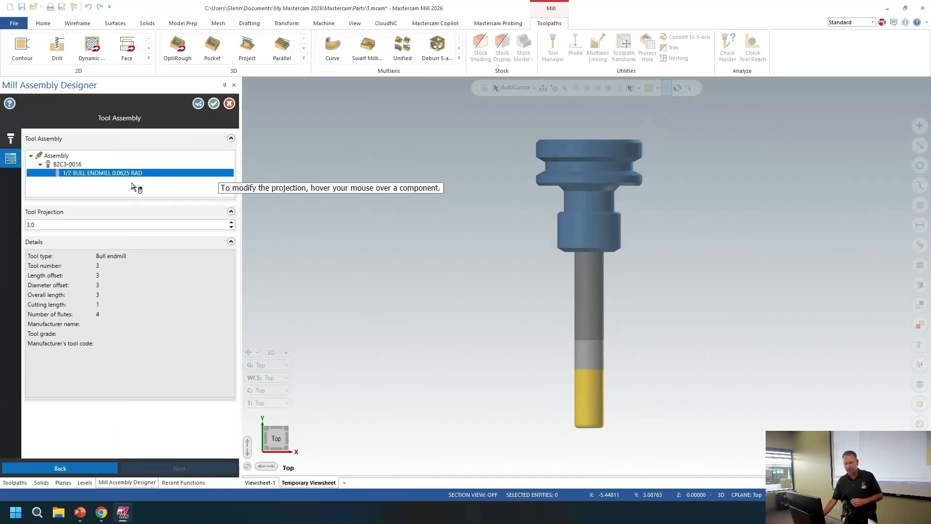
Step: Accept the tool assembly and add a 3/8 flat endmill and a 1/2 bull endmill with default holders from the library to the part list
left_click(213, 104)
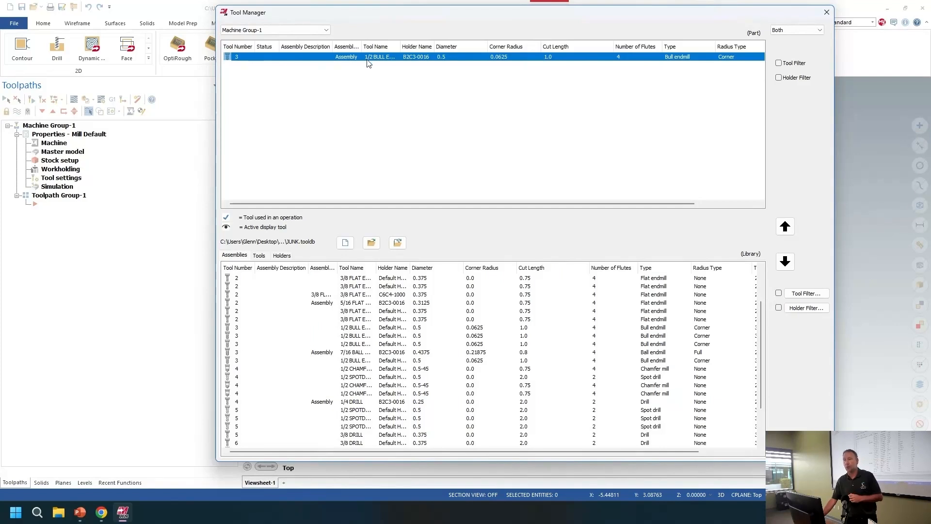
left_click(392, 312)
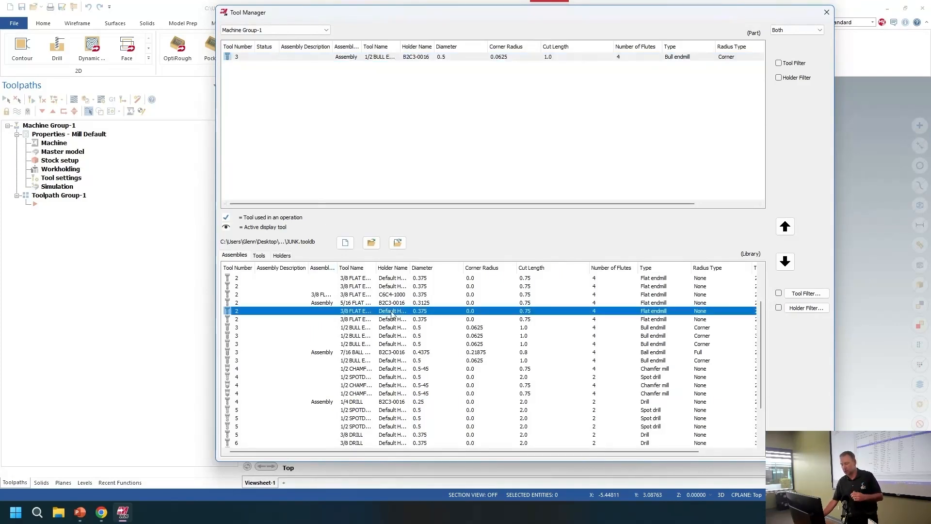
left_click(785, 226)
left_click(359, 335)
left_click(782, 227)
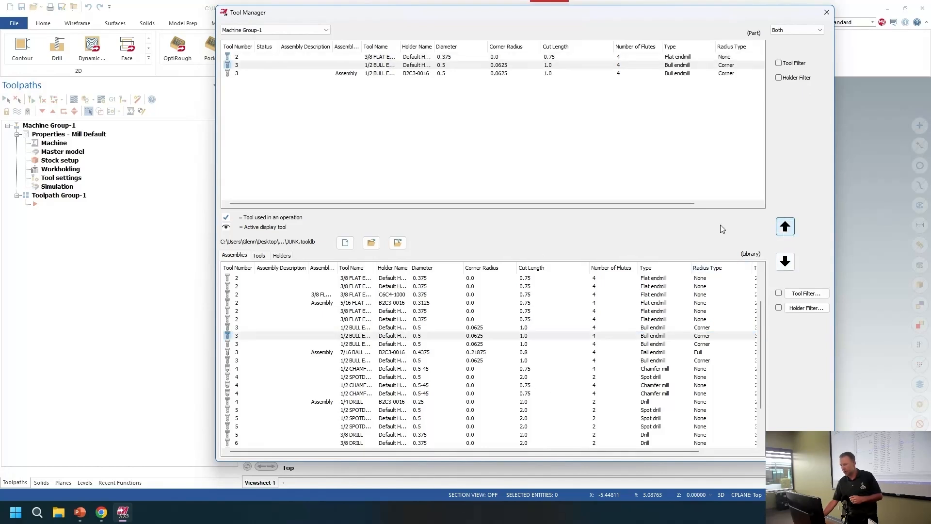
Step: Select all three tools in the part list and examine the commands for saving assemblies to a library
left_click(375, 58)
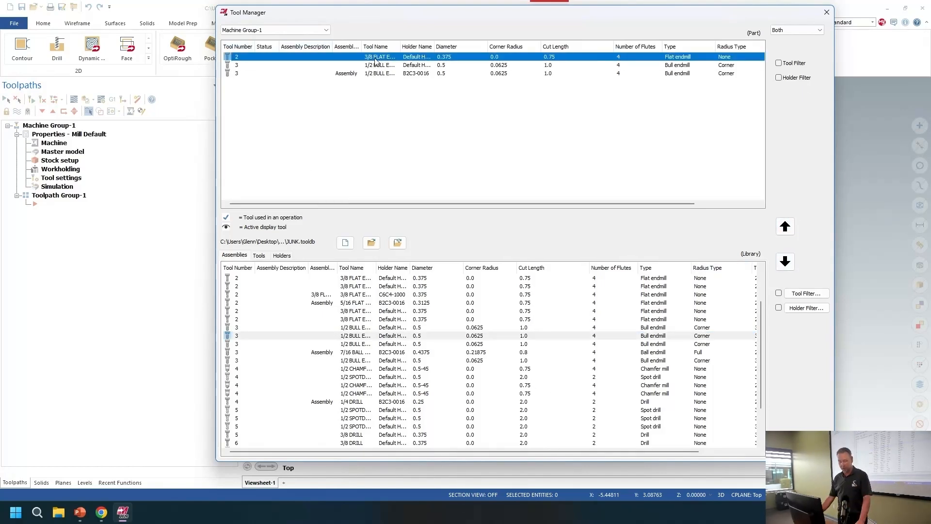
left_click(368, 74, "shift")
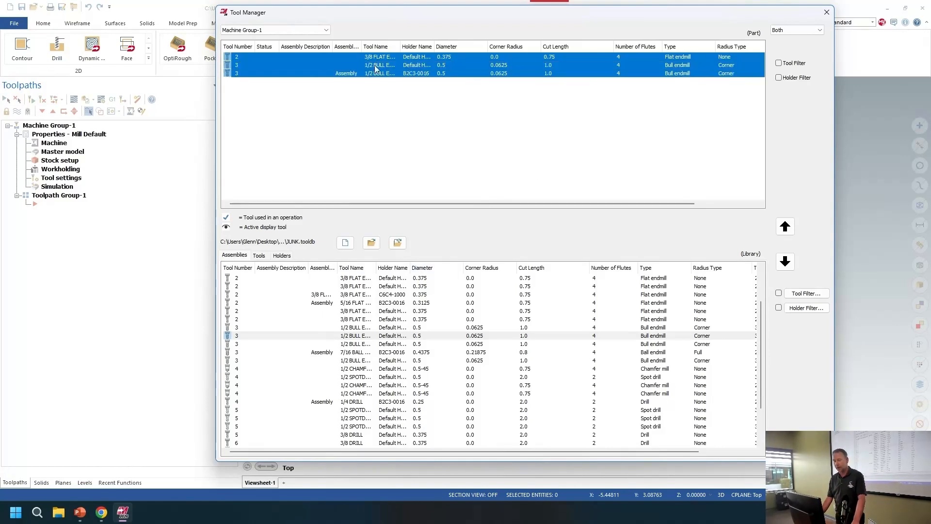
right_click(381, 57)
mouse_move(454, 254)
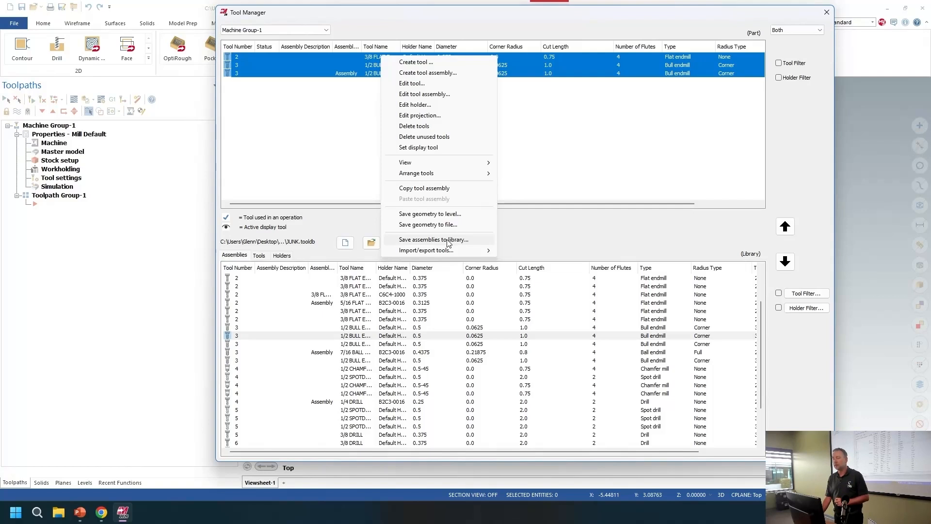
left_click(302, 172)
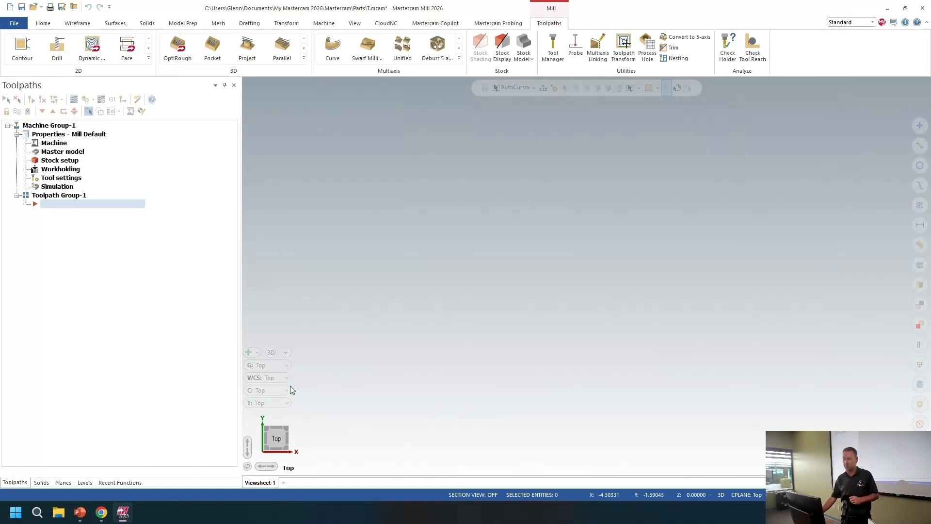
Step: Show the available methods for creating a new plane
left_click(257, 353)
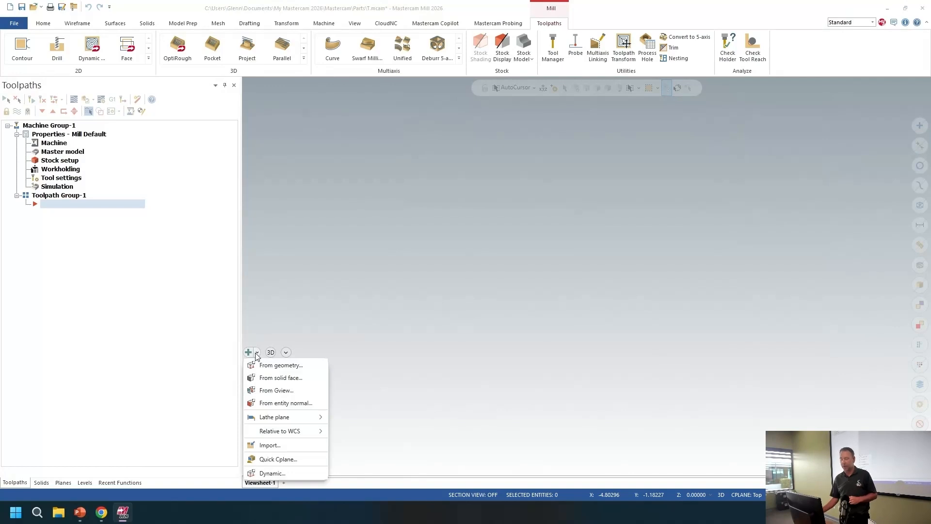